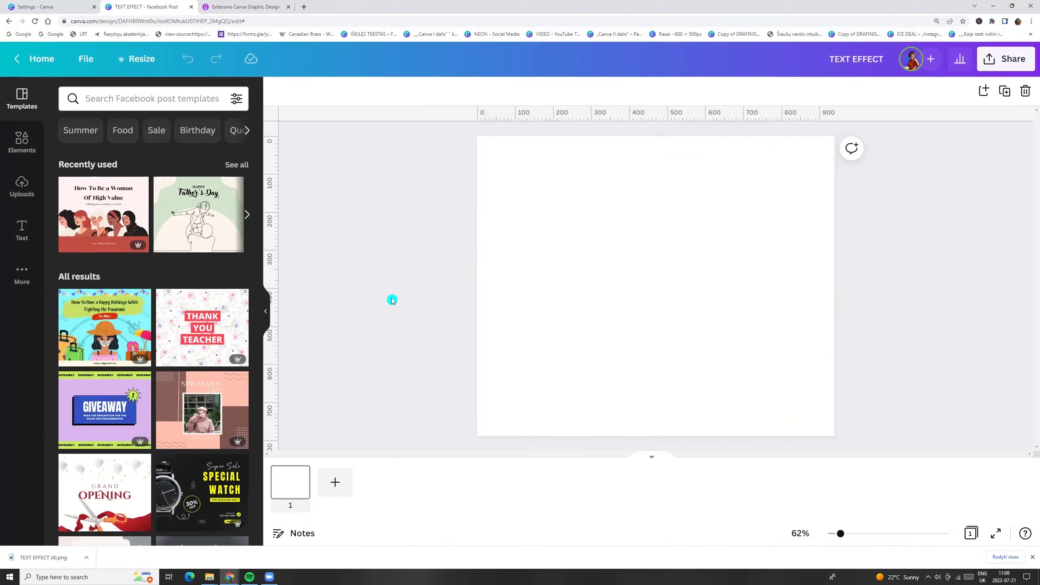
Add a heading reading TEXT and enlarge it on the page.
{"action": "left_click", "coordinate": [22, 230]}
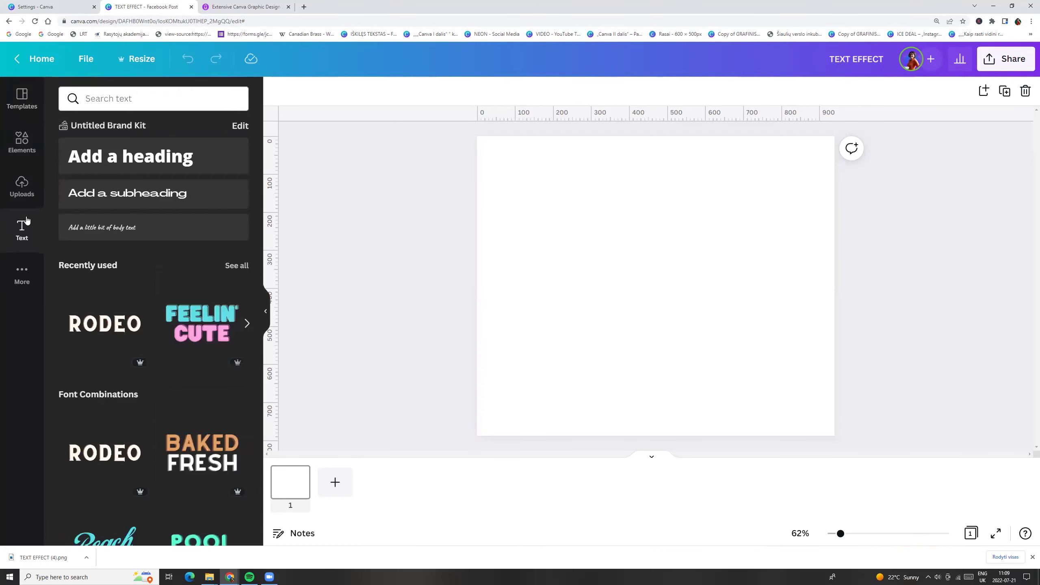
{"action": "left_click", "coordinate": [134, 158]}
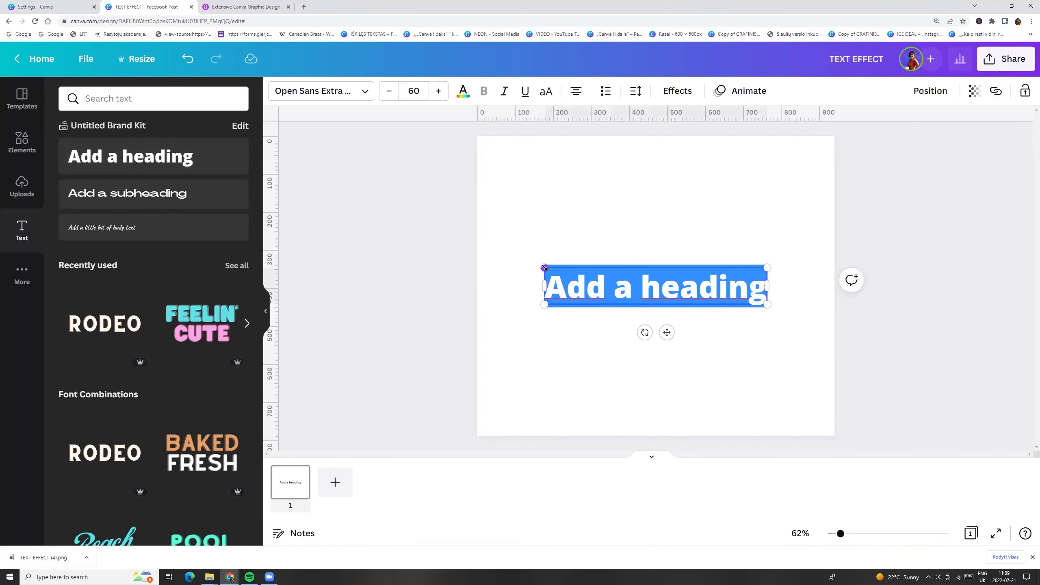
{"action": "type", "text": "TEXT"}
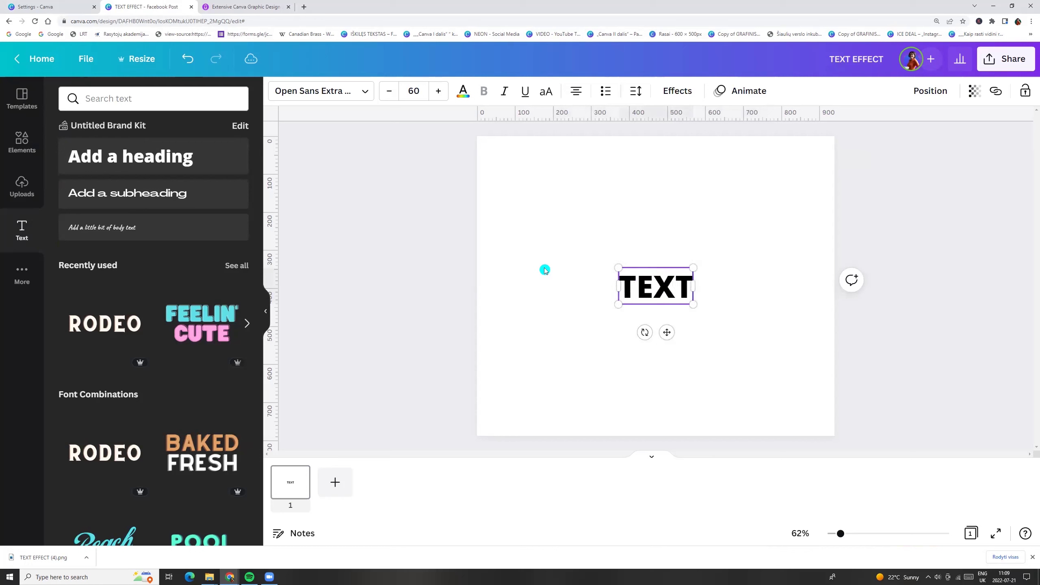
{"action": "left_click_drag", "start_coordinate": [619, 266], "coordinate": [515, 181]}
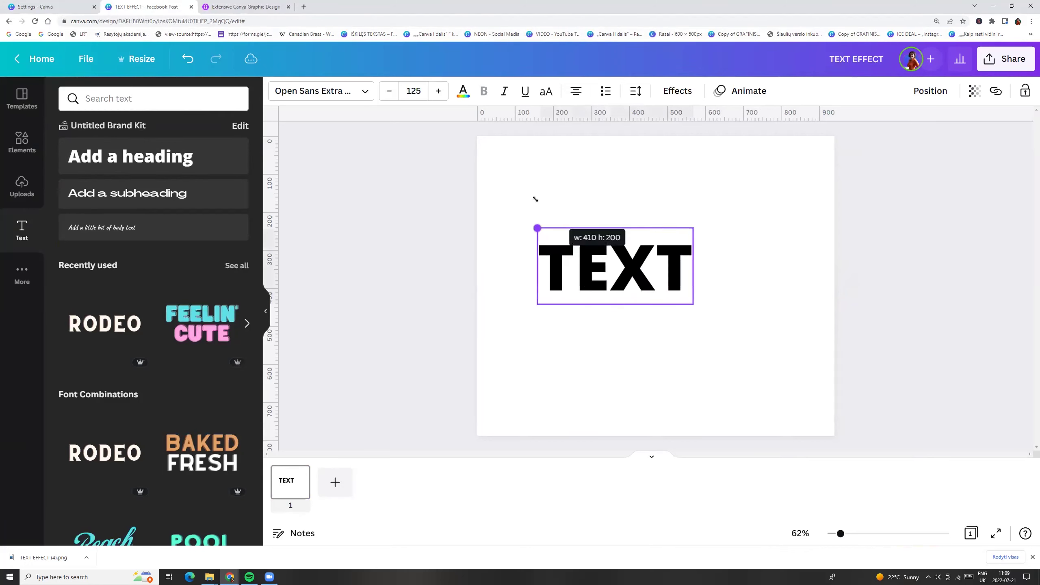
{"action": "left_click_drag", "start_coordinate": [693, 307], "coordinate": [775, 344]}
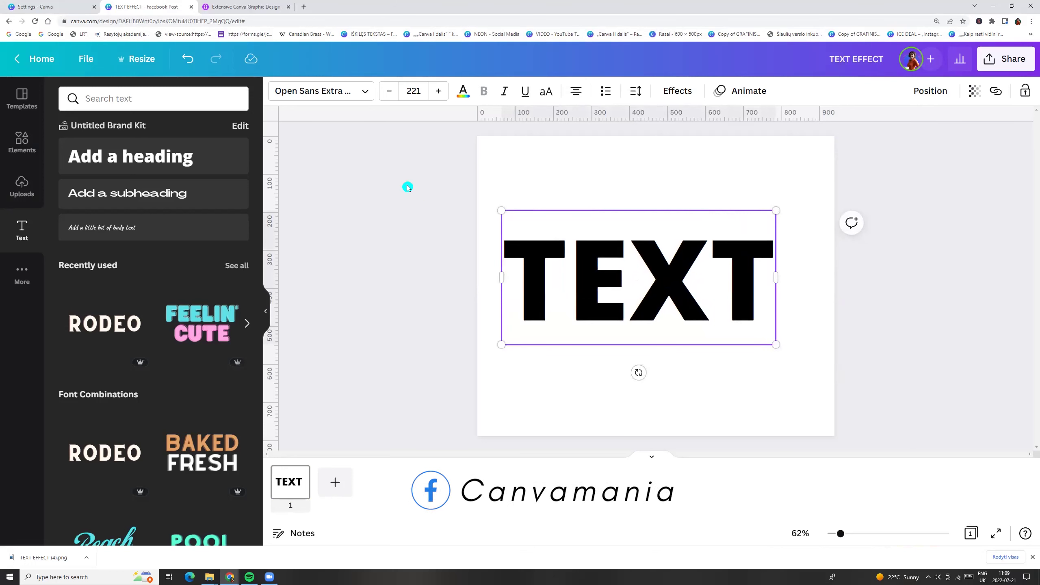
Switch the heading to the Anton font and enlarge it to fill most of the page.
{"action": "left_click", "coordinate": [316, 90]}
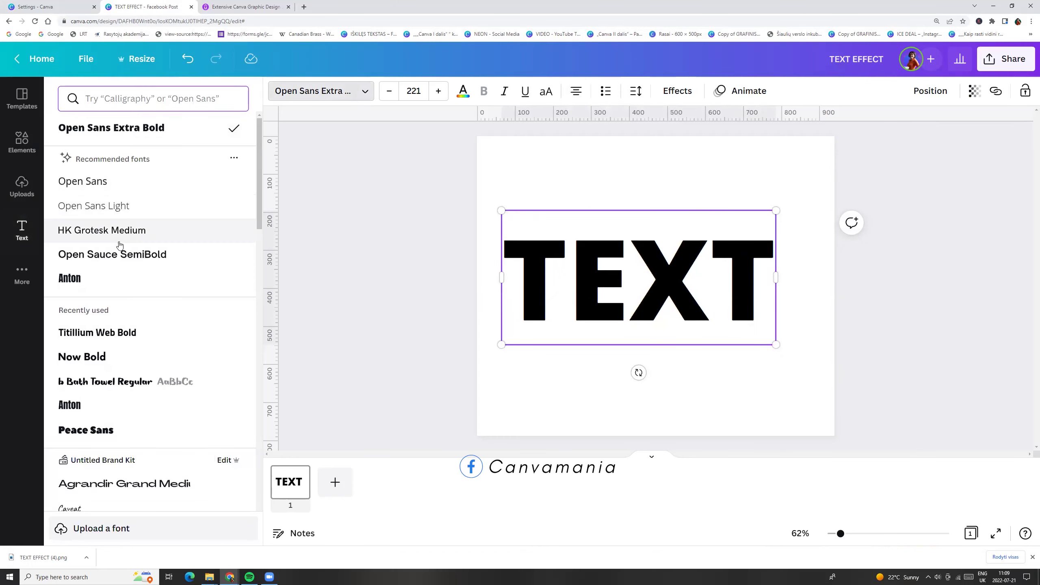
{"action": "left_click", "coordinate": [81, 281]}
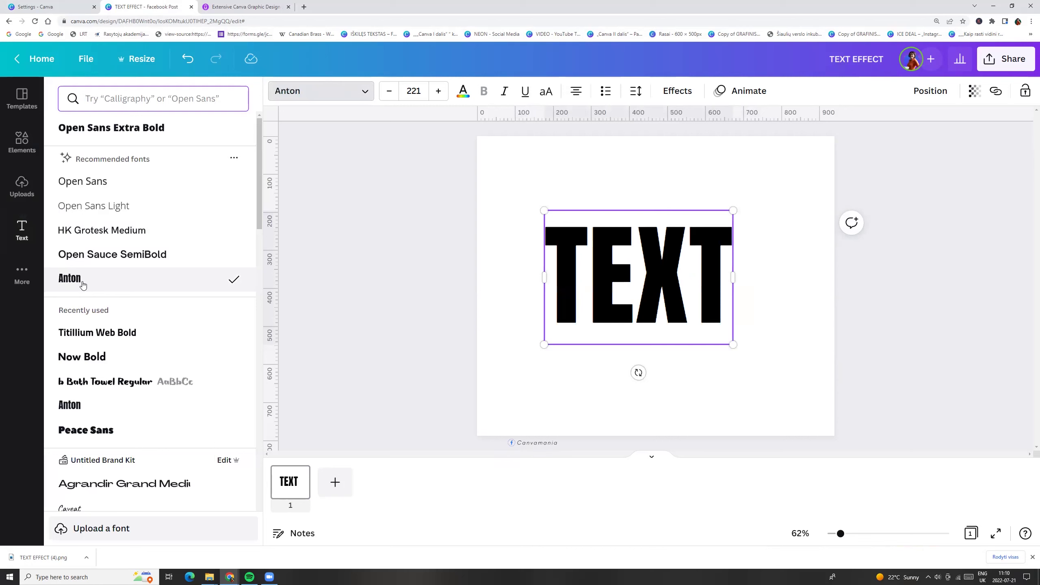
{"action": "left_click_drag", "start_coordinate": [733, 345], "coordinate": [775, 374]}
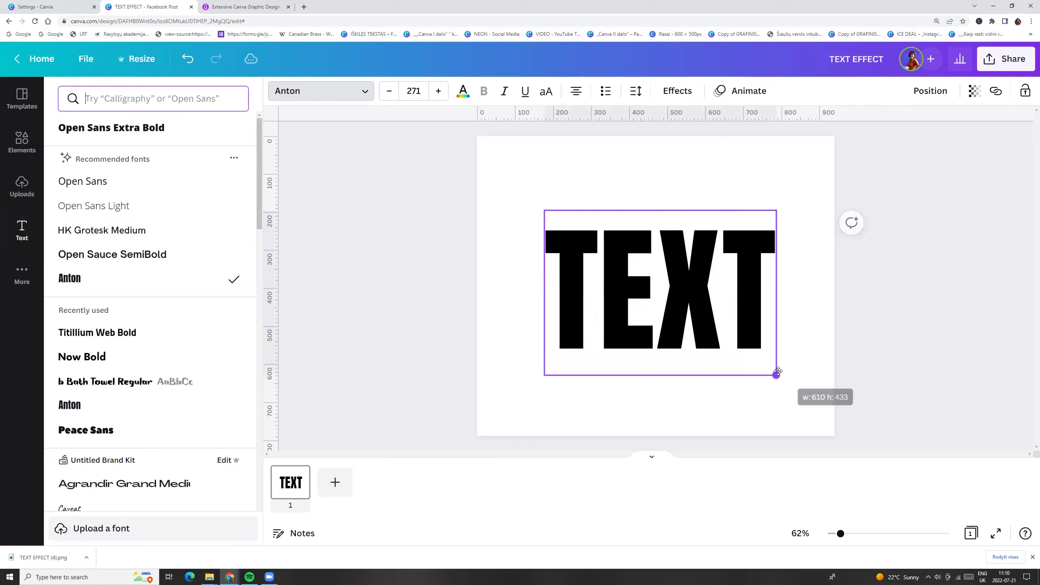
{"action": "left_click_drag", "start_coordinate": [544, 210], "coordinate": [524, 196]}
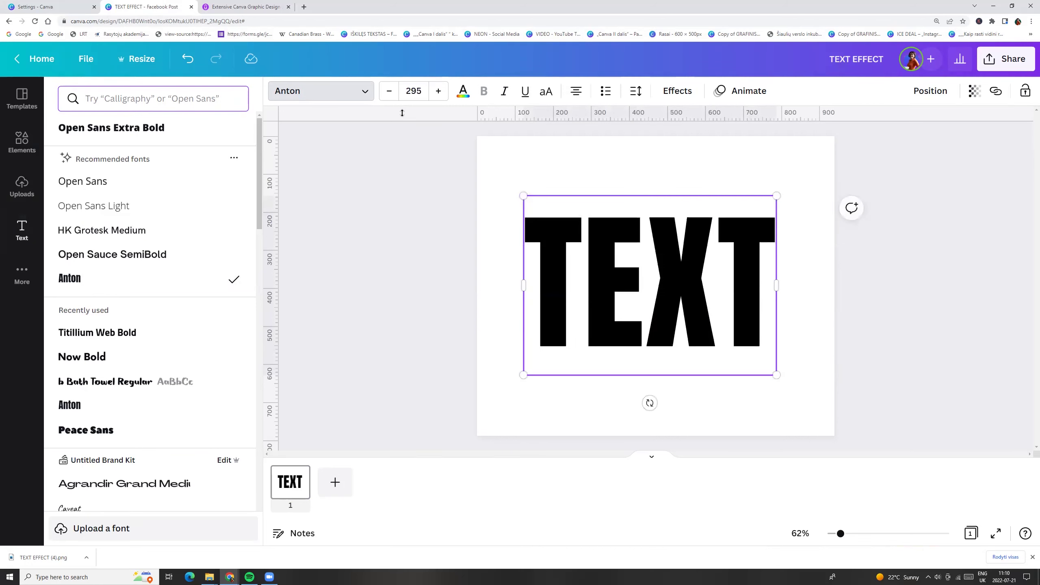
Recolour the TEXT heading bright blue after previewing a teal swatch.
{"action": "left_click", "coordinate": [462, 91]}
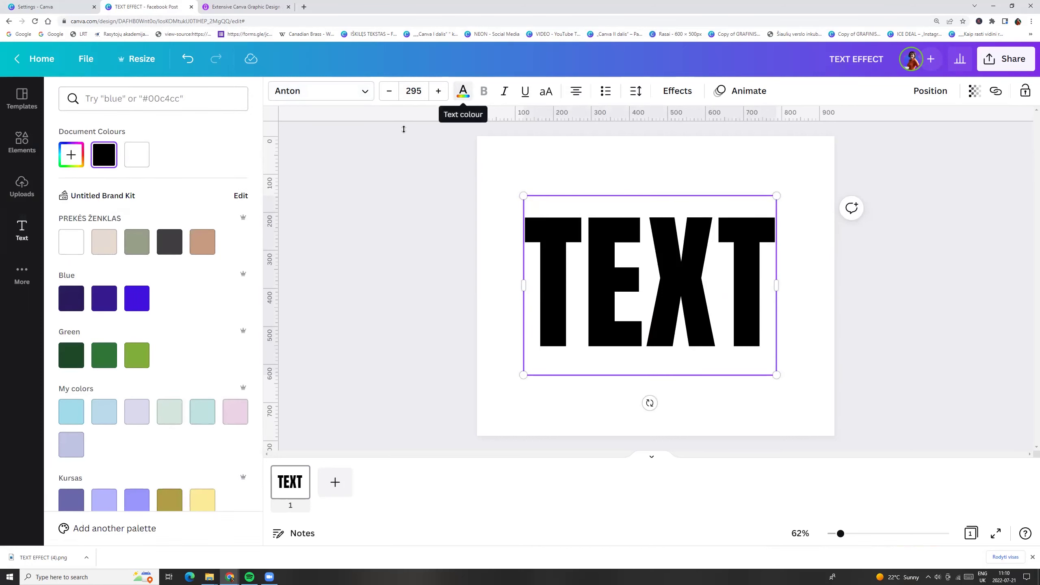
{"action": "scroll", "coordinate": [155, 382], "scroll_direction": "down", "scroll_amount": 3}
{"action": "scroll", "coordinate": [162, 393], "scroll_direction": "down", "scroll_amount": 3}
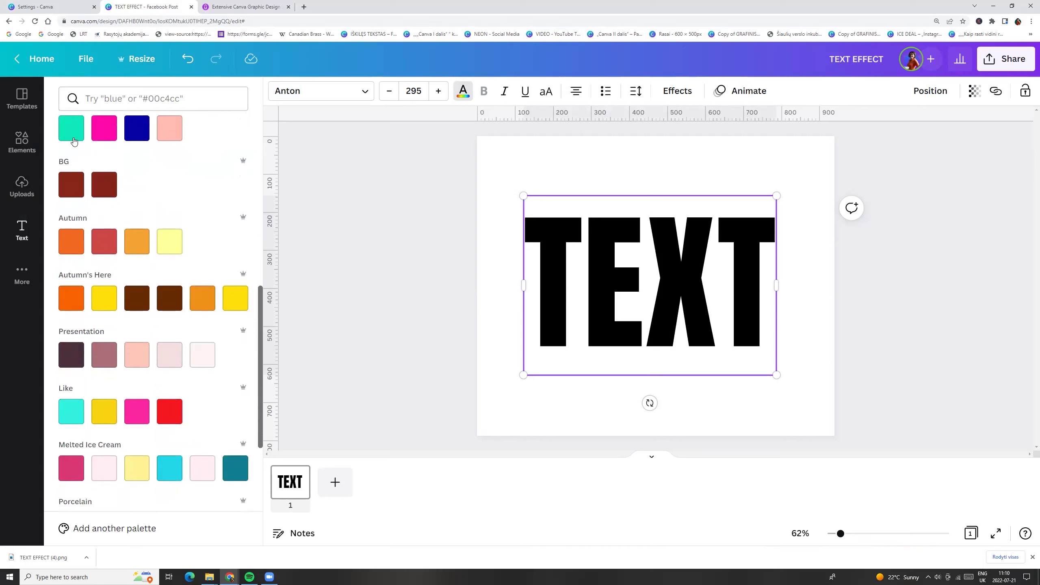
{"action": "left_click", "coordinate": [71, 131]}
{"action": "left_click", "coordinate": [583, 412]}
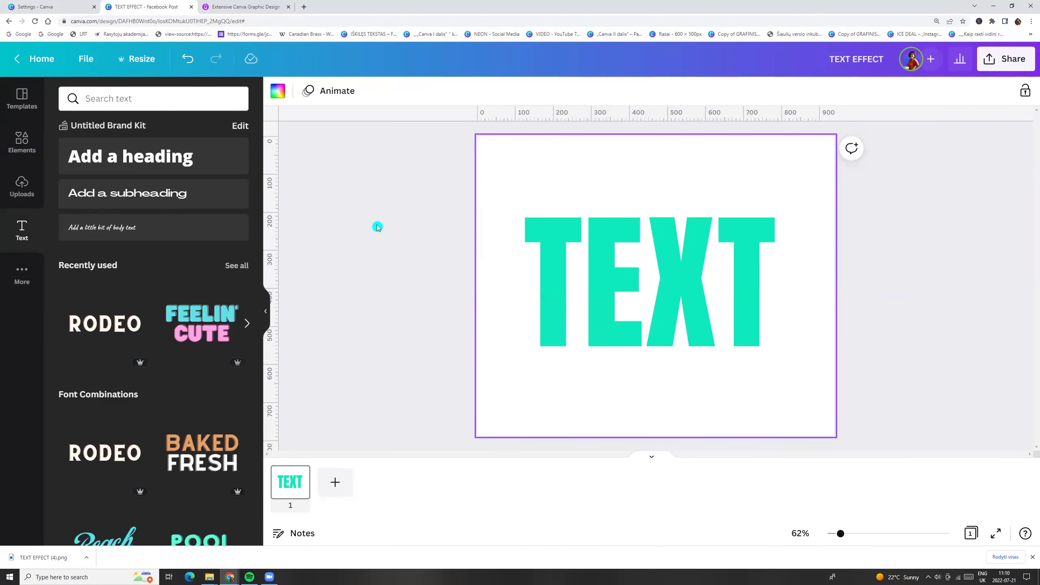
{"action": "left_click", "coordinate": [597, 232]}
{"action": "left_click", "coordinate": [463, 91]}
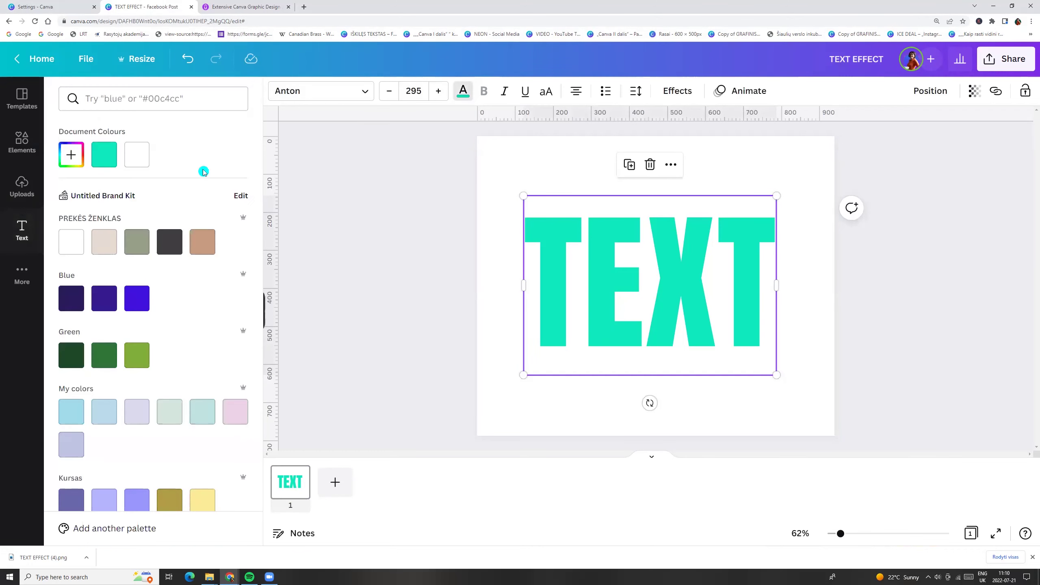
{"action": "left_click", "coordinate": [136, 301]}
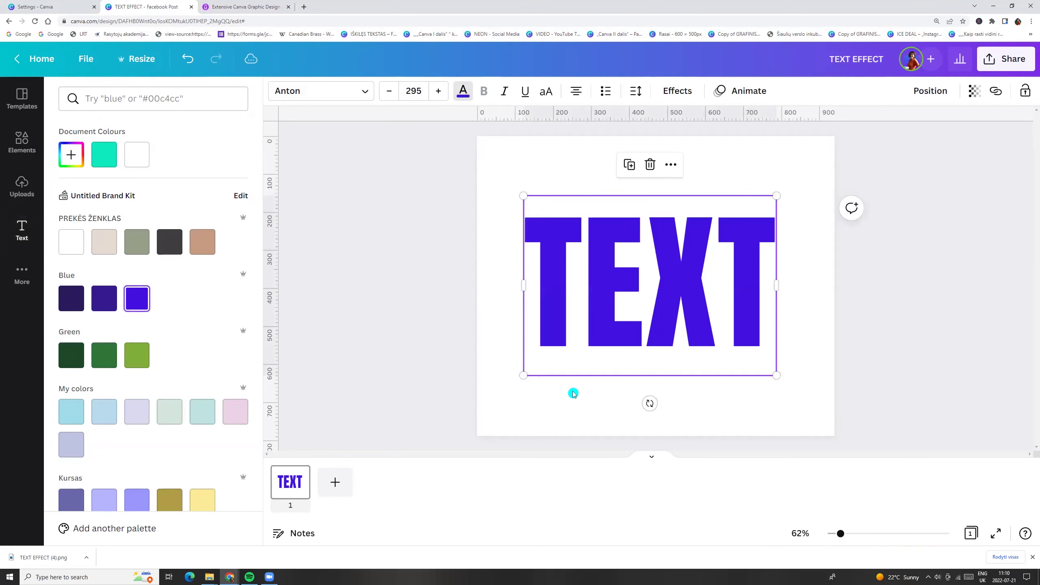
{"action": "left_click", "coordinate": [578, 419]}
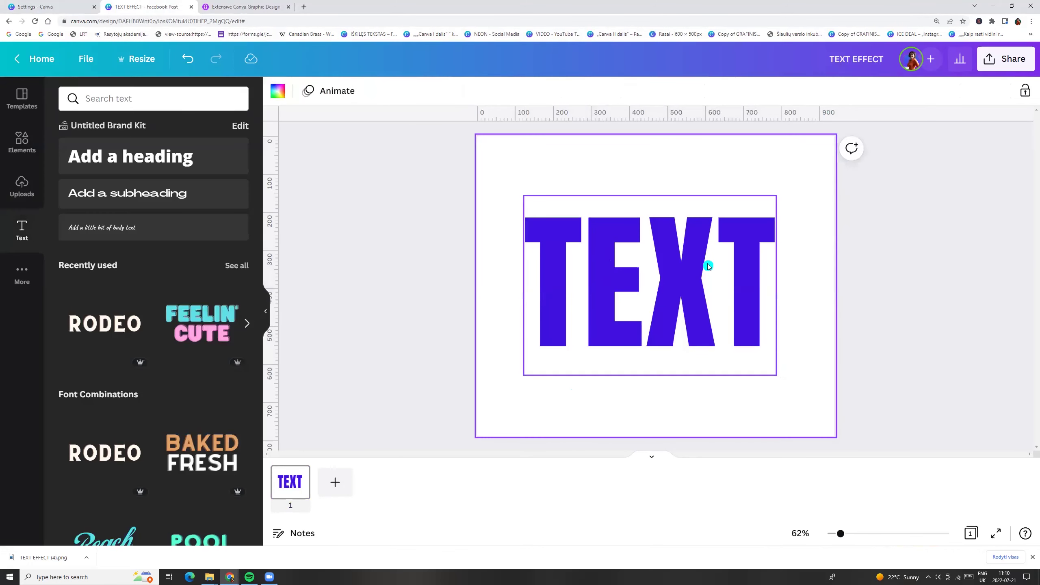
Download the design as a PNG image.
{"action": "left_click", "coordinate": [1005, 59]}
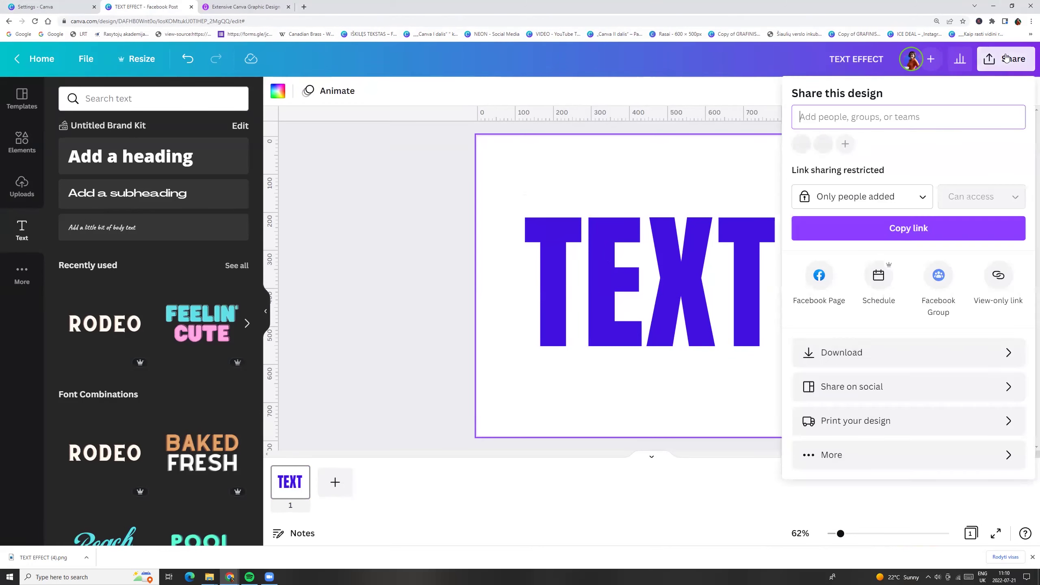
{"action": "left_click", "coordinate": [823, 359]}
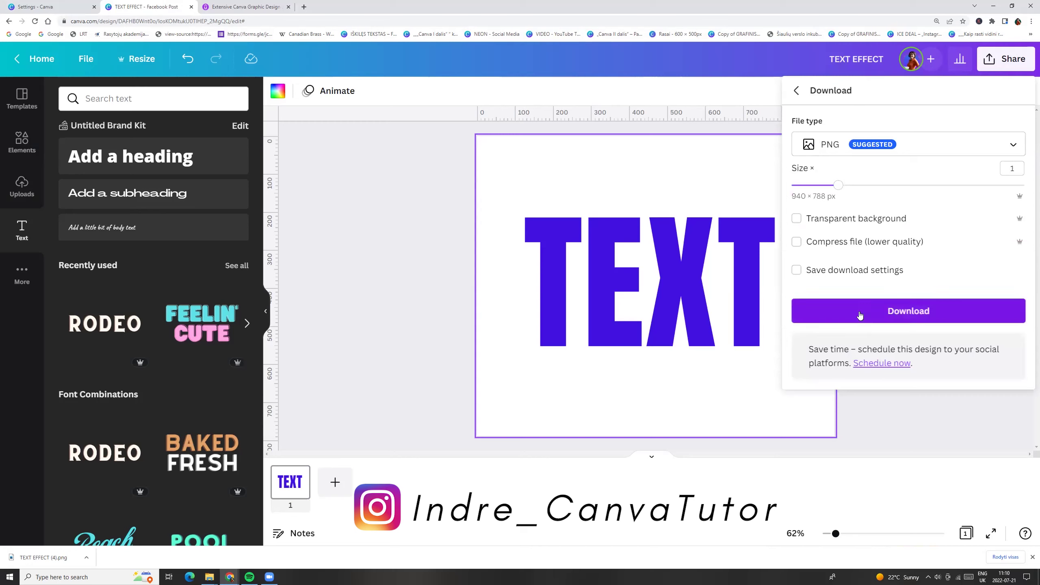
{"action": "left_click", "coordinate": [860, 313]}
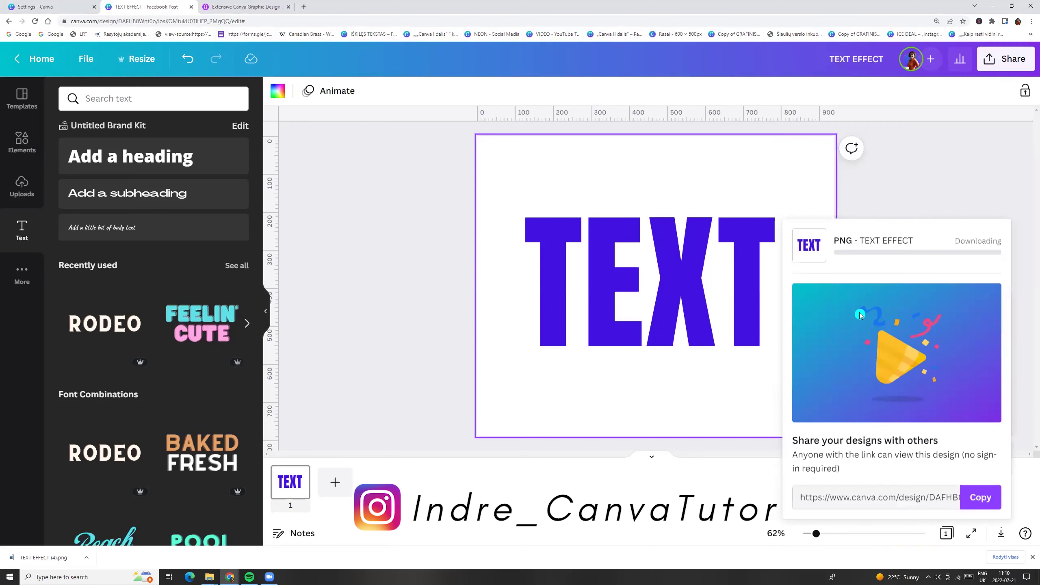
{"action": "left_click", "coordinate": [422, 345]}
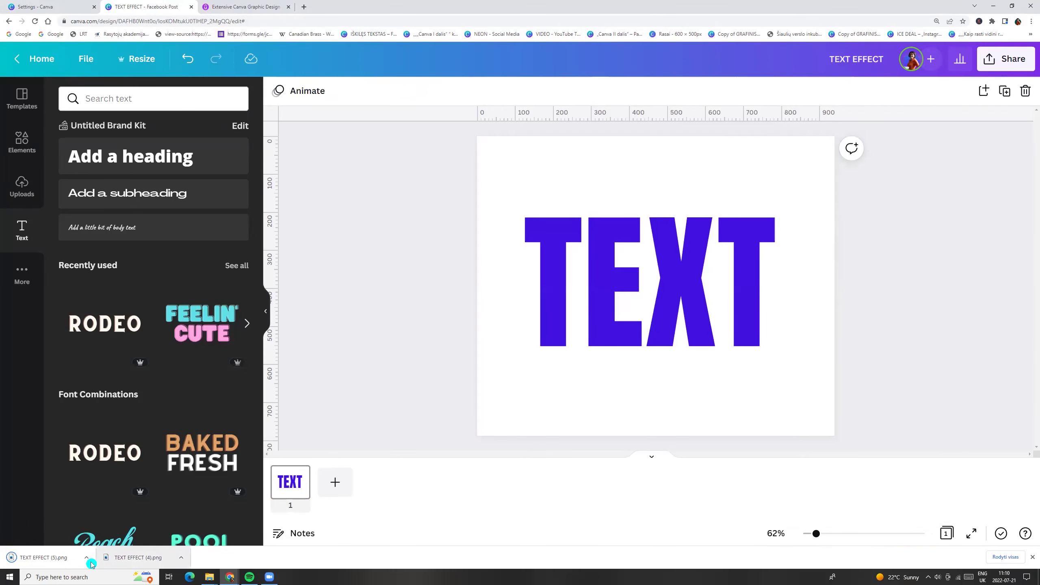
Upload the downloaded TEXT EFFECT (5) image into Canva from its folder.
{"action": "left_click", "coordinate": [87, 558]}
{"action": "left_click", "coordinate": [123, 532]}
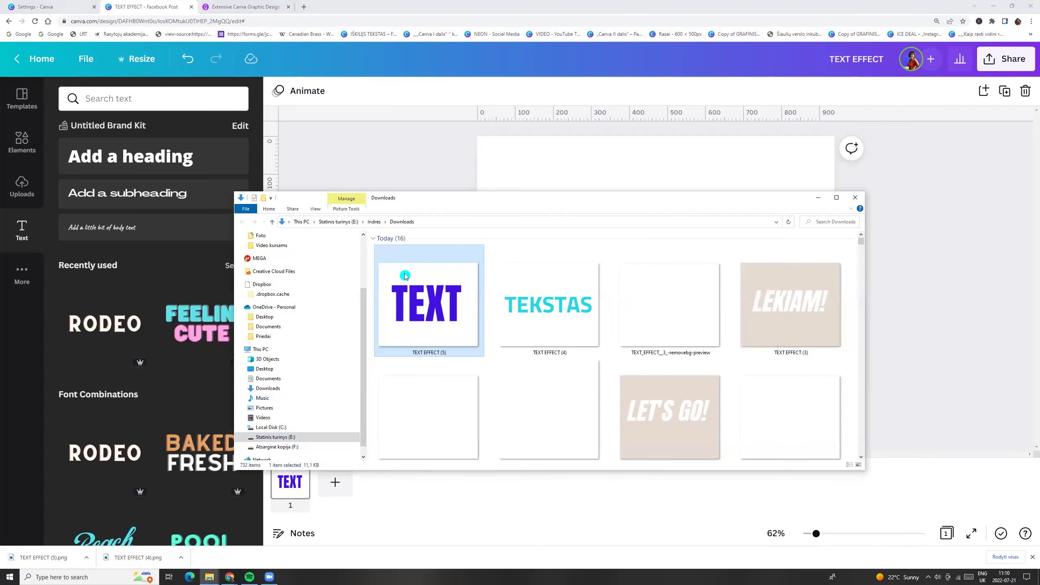
{"action": "left_click_drag", "start_coordinate": [421, 302], "coordinate": [138, 218]}
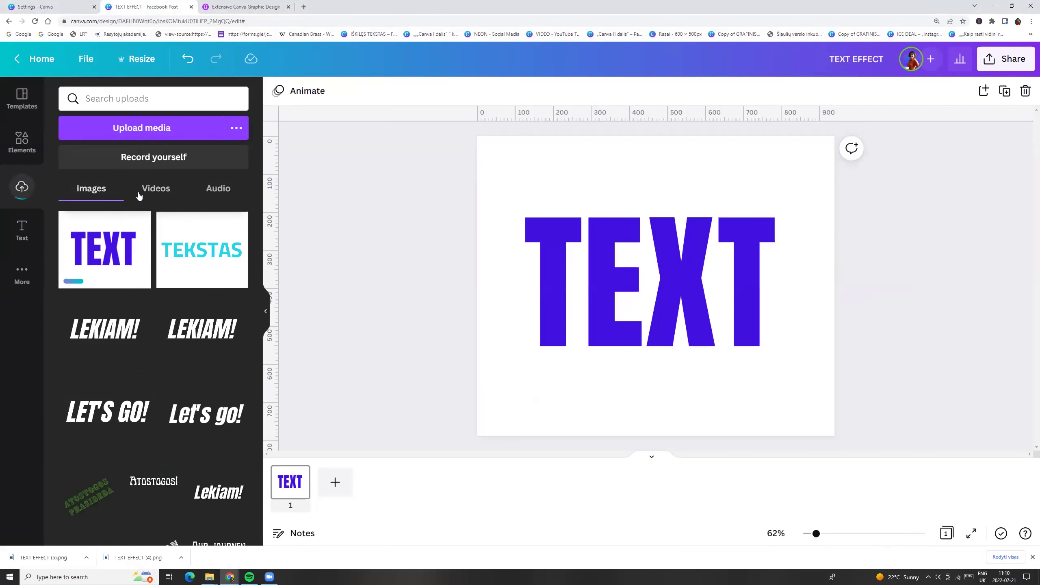
Replace the page's text with the uploaded TEXT image, cropped and repositioned.
{"action": "left_click_drag", "start_coordinate": [446, 161], "coordinate": [840, 398]}
{"action": "key", "text": "Delete"}
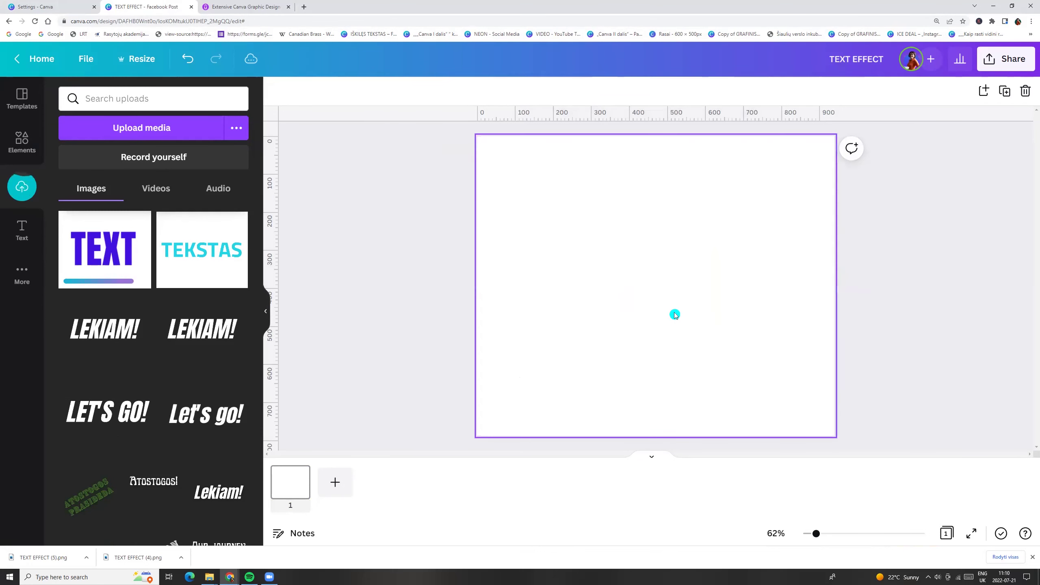
{"action": "left_click", "coordinate": [112, 252]}
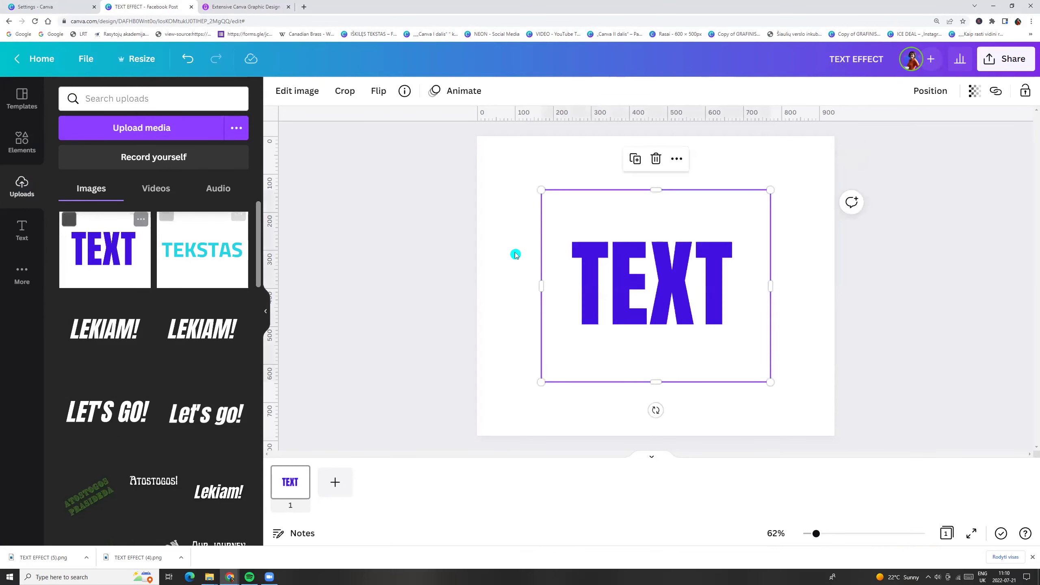
{"action": "left_click_drag", "start_coordinate": [658, 193], "coordinate": [658, 229]}
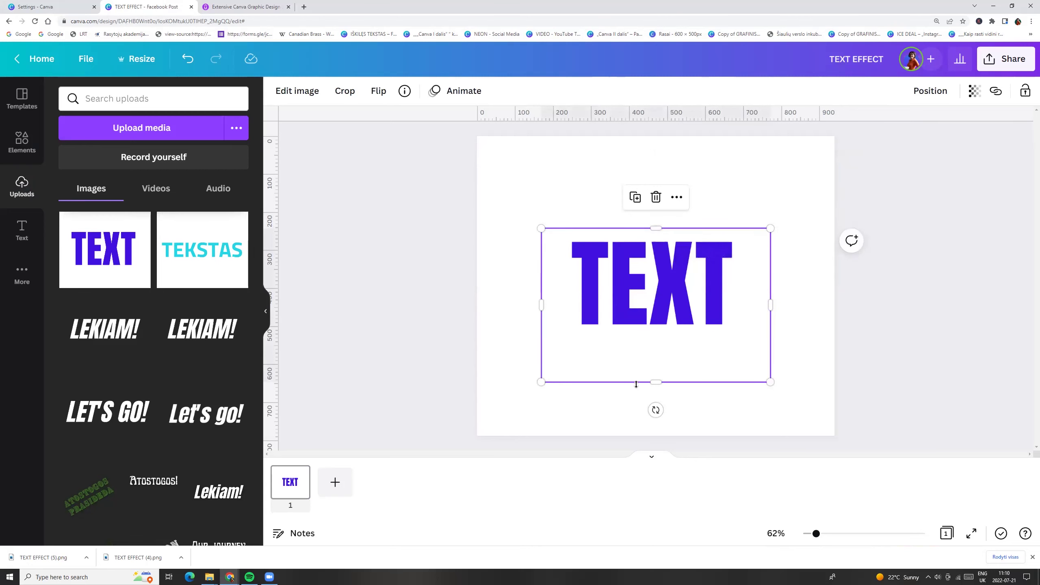
{"action": "left_click_drag", "start_coordinate": [658, 381], "coordinate": [657, 336]}
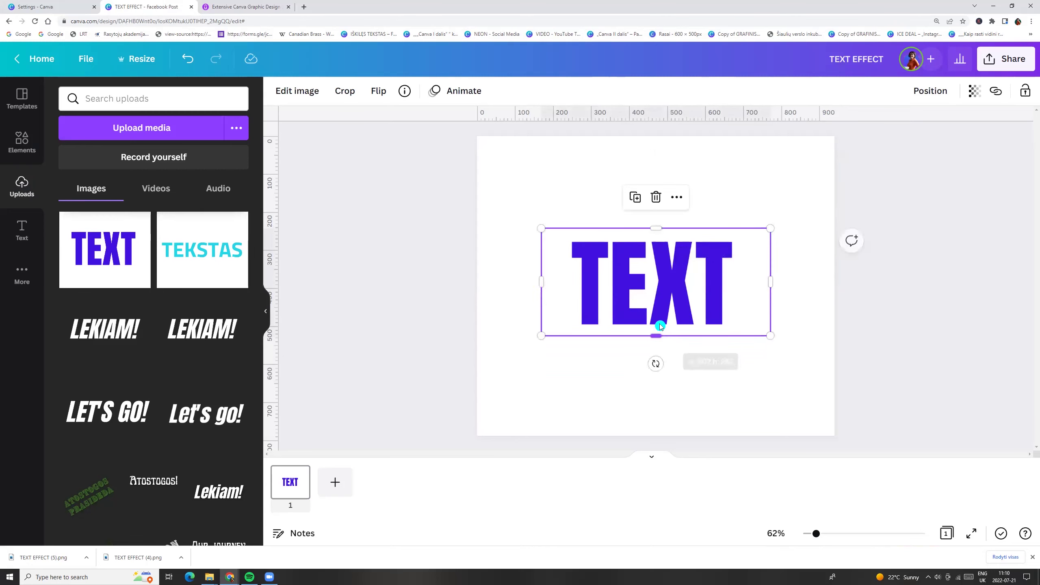
{"action": "left_click_drag", "start_coordinate": [668, 282], "coordinate": [626, 247]}
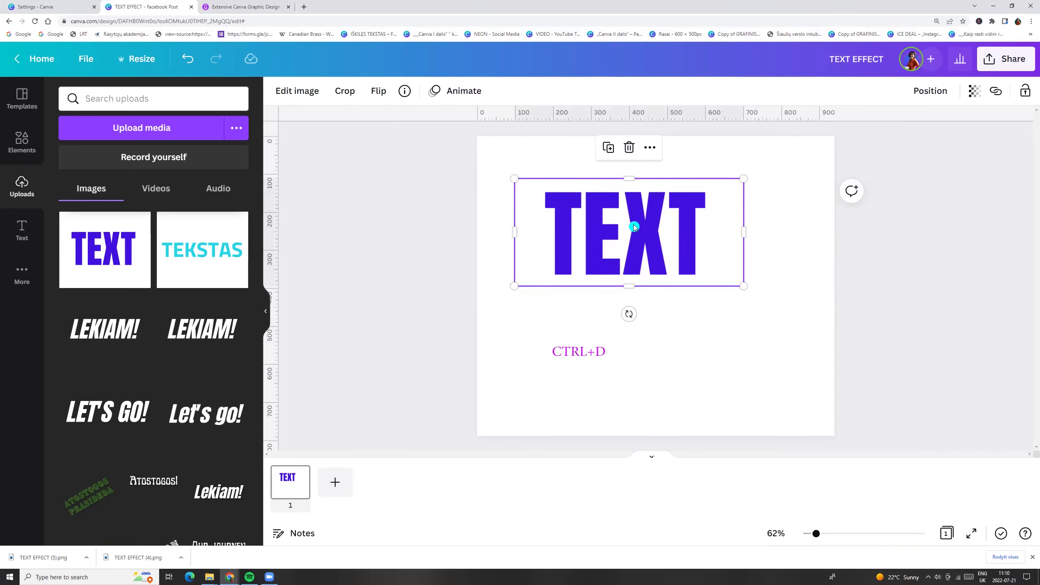
{"action": "left_click_drag", "start_coordinate": [635, 227], "coordinate": [656, 242]}
Duplicate the TEXT image, stack the copy on the original, and crop it to its upper part.
{"action": "key", "text": "ctrl+d"}
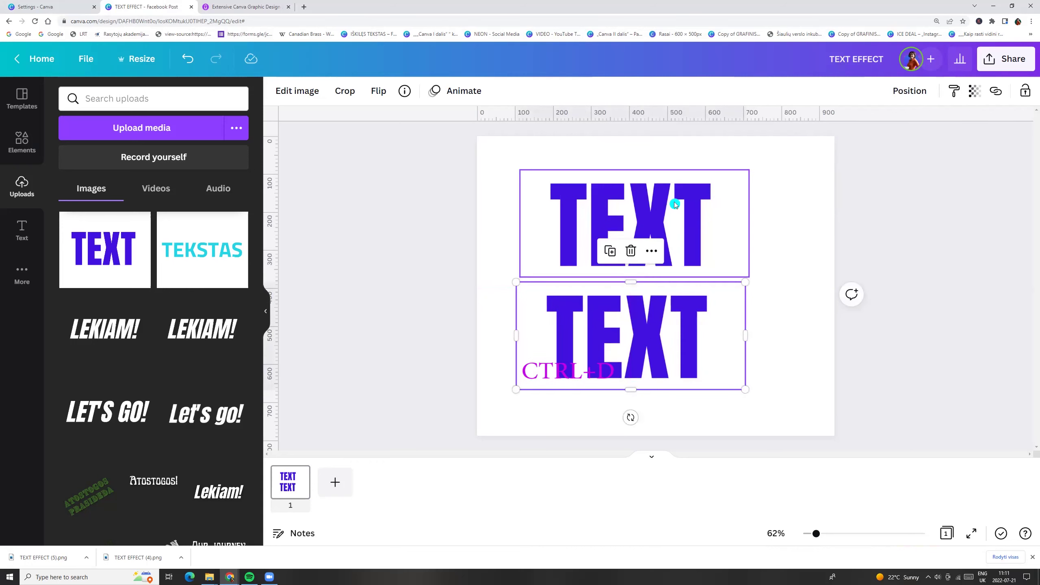
{"action": "left_click_drag", "start_coordinate": [673, 199], "coordinate": [660, 237]}
{"action": "left_click", "coordinate": [660, 232]}
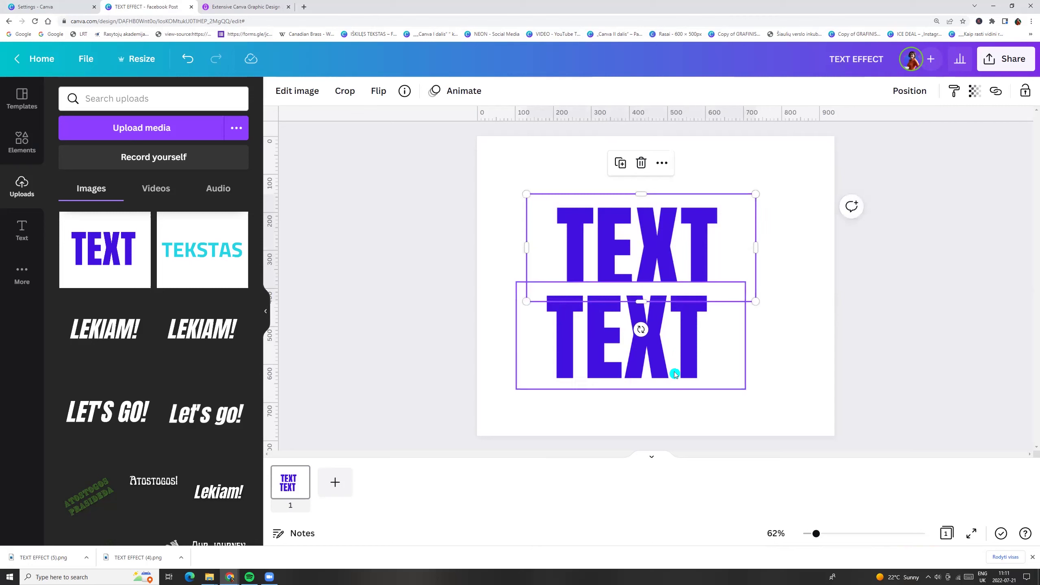
{"action": "left_click_drag", "start_coordinate": [673, 369], "coordinate": [690, 283]}
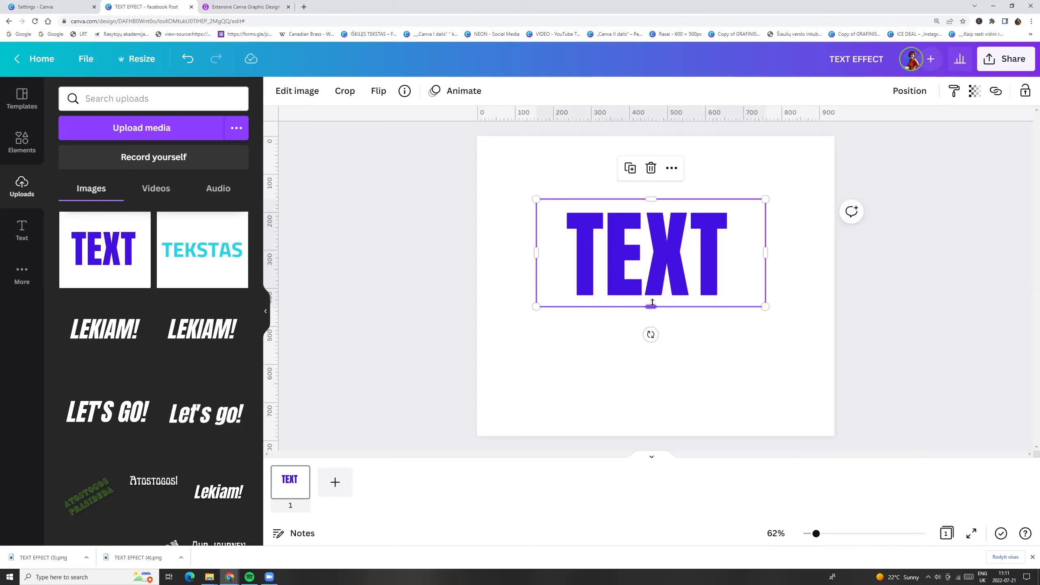
{"action": "mouse_move", "coordinate": [651, 303]}
{"action": "left_mouse_down"}
{"action": "mouse_move", "coordinate": [652, 258]}
{"action": "mouse_move", "coordinate": [682, 165]}
{"action": "mouse_move", "coordinate": [682, 211]}
{"action": "left_mouse_up"}
{"action": "left_click", "coordinate": [708, 318]}
{"action": "left_click", "coordinate": [664, 367]}
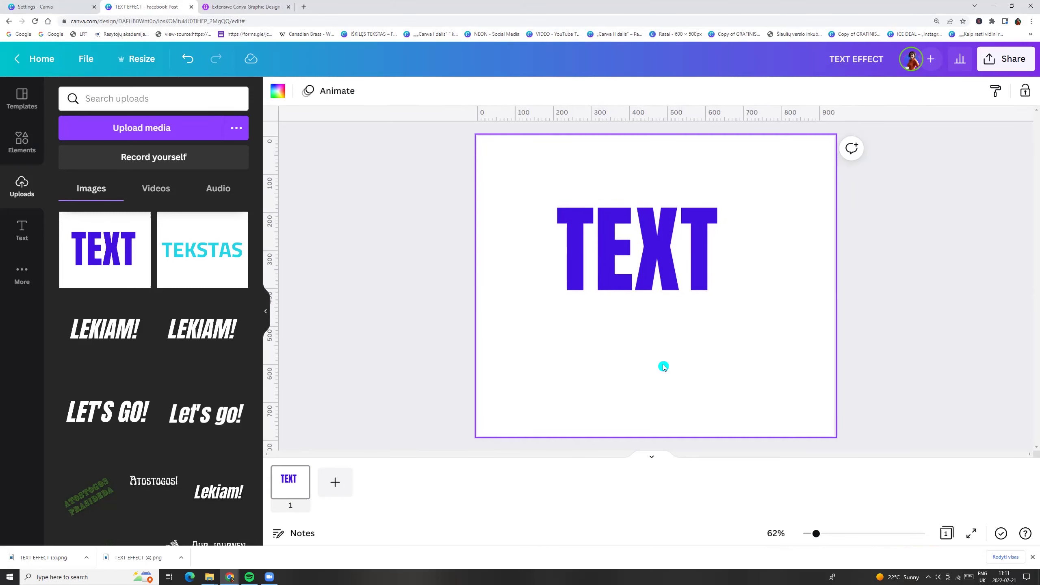
Add a light grey shadow graphic from a 'shadow' graphics search, discarding the dark one.
{"action": "left_click", "coordinate": [22, 143]}
{"action": "left_click", "coordinate": [112, 98]}
{"action": "type", "text": "shad"}
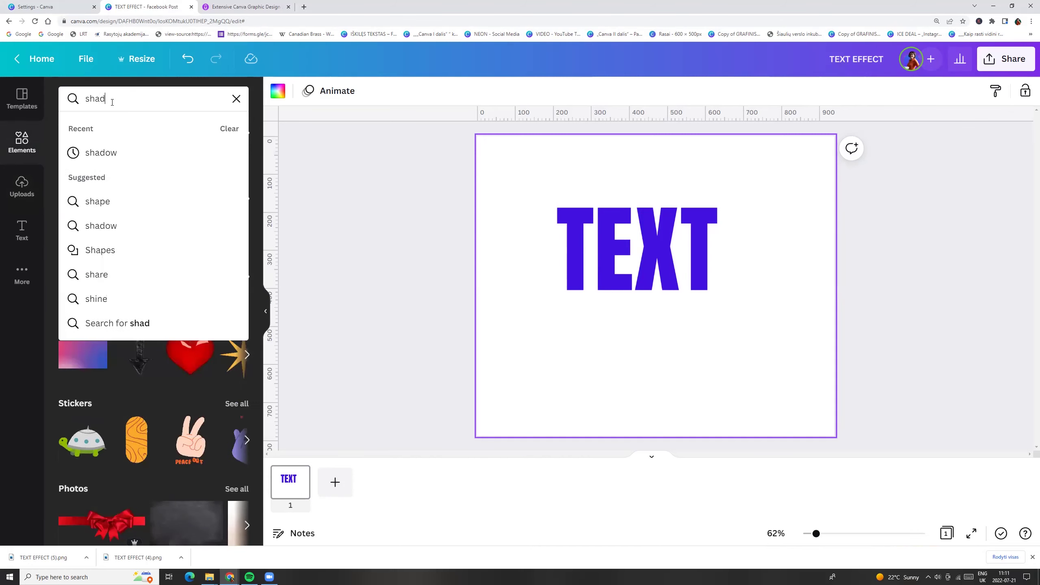
{"action": "type", "text": "ow"}
{"action": "key", "text": "Return"}
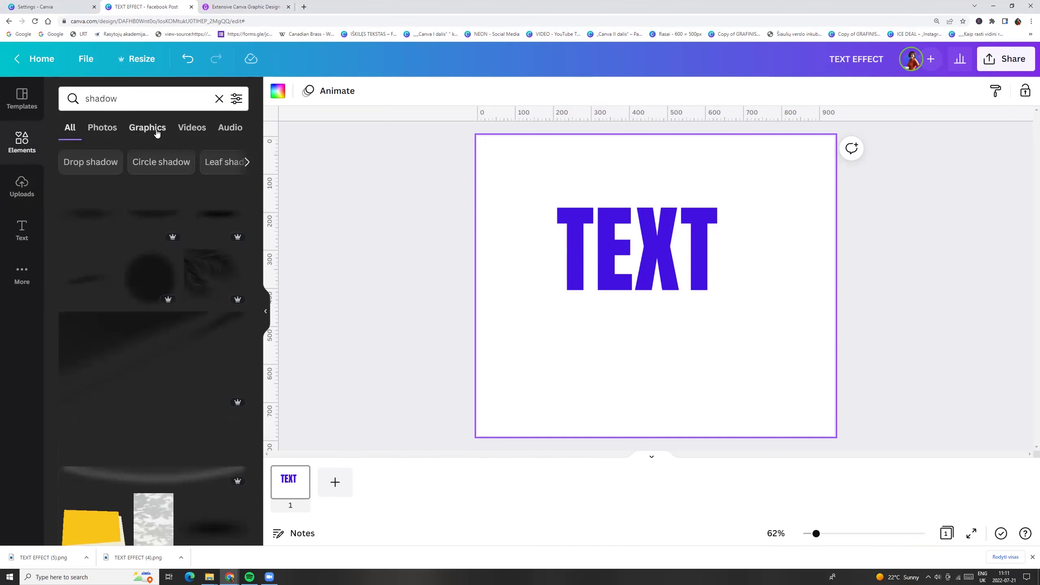
{"action": "left_click", "coordinate": [147, 128]}
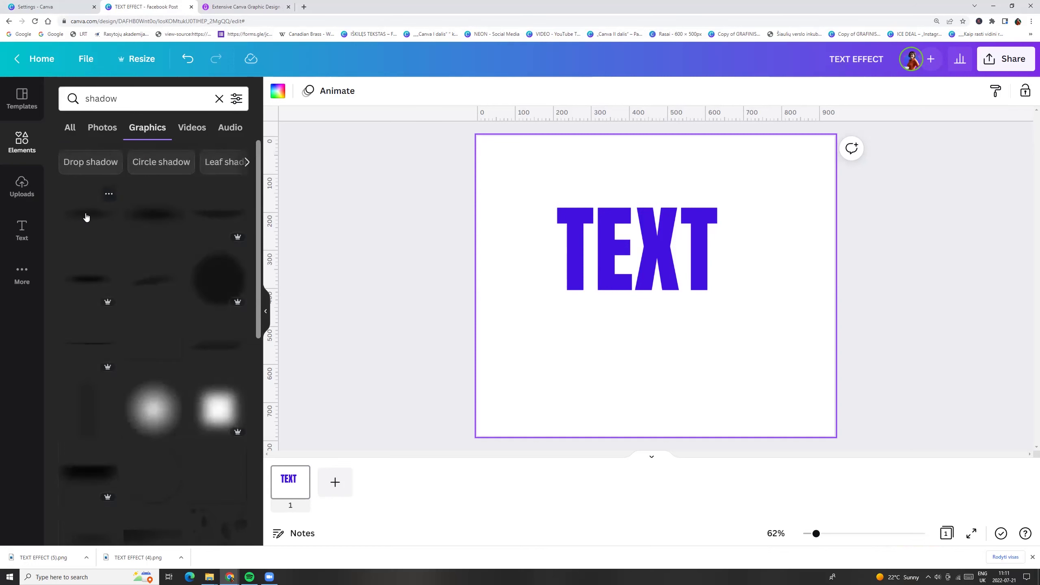
{"action": "left_click", "coordinate": [87, 218]}
{"action": "left_click", "coordinate": [156, 213]}
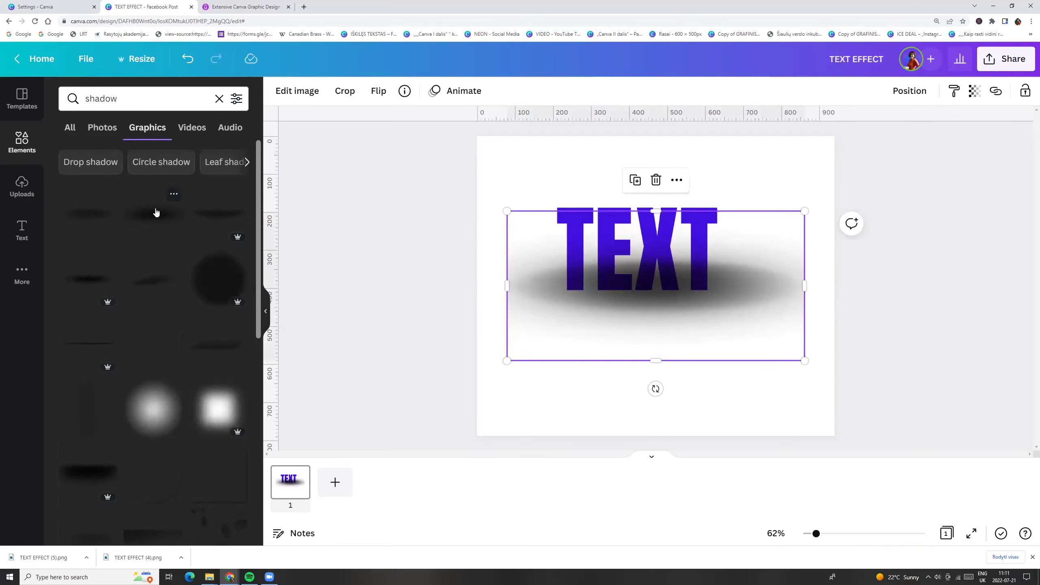
{"action": "left_click_drag", "start_coordinate": [643, 321], "coordinate": [627, 385]}
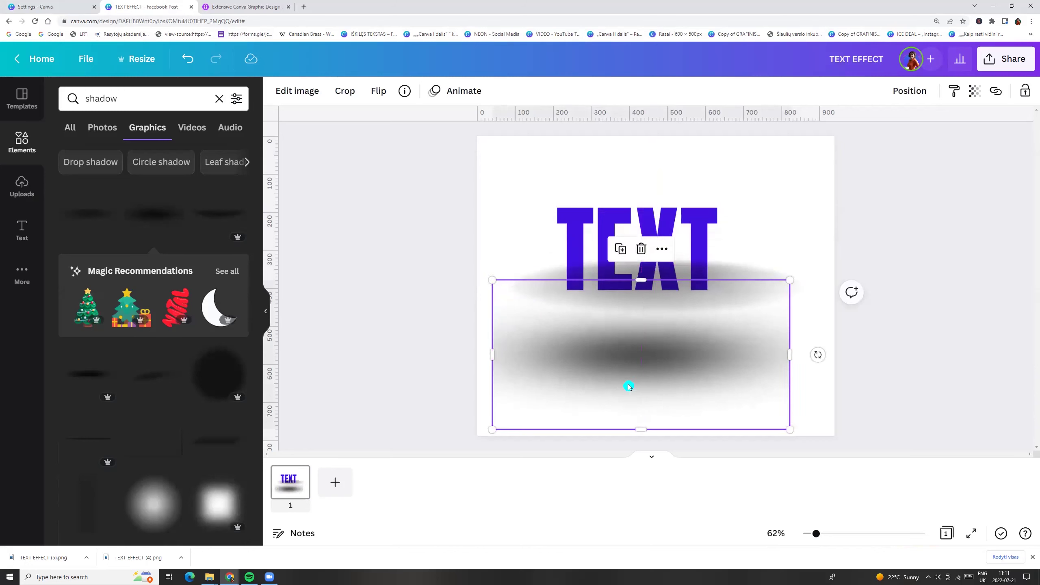
{"action": "key", "text": "Delete"}
Squeeze the grey shadow into a thin band and send it behind the TEXT letters.
{"action": "left_click", "coordinate": [659, 310]}
{"action": "mouse_move", "coordinate": [659, 310]}
{"action": "left_mouse_down"}
{"action": "mouse_move", "coordinate": [648, 347]}
{"action": "mouse_move", "coordinate": [651, 289]}
{"action": "left_mouse_up"}
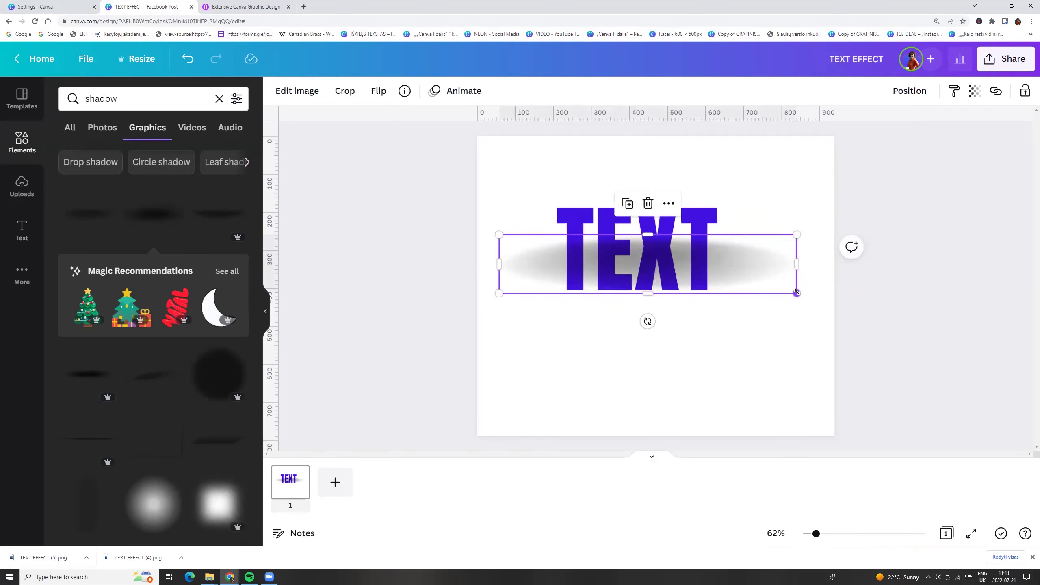
{"action": "left_click_drag", "start_coordinate": [797, 293], "coordinate": [666, 267]}
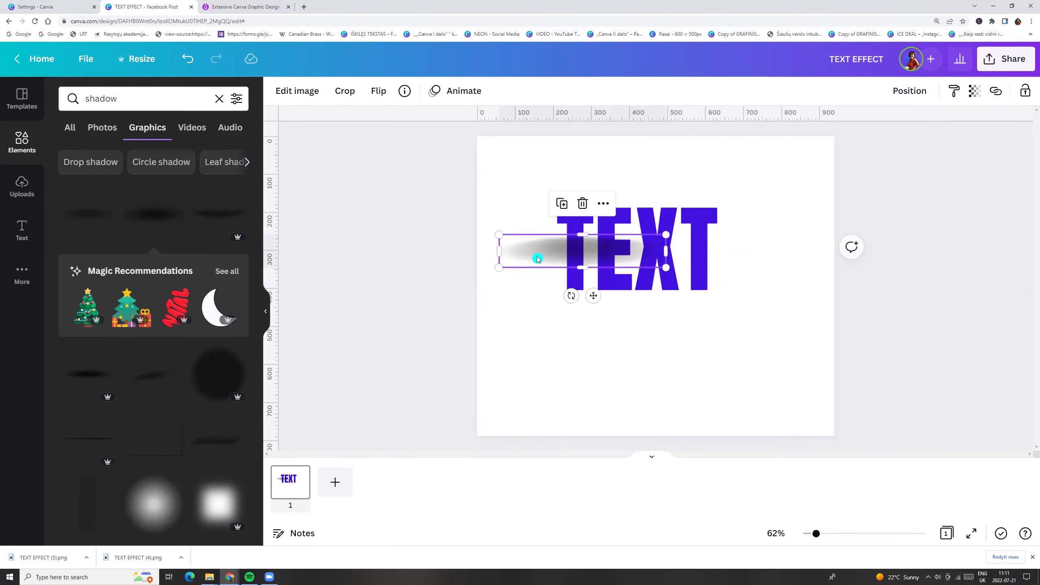
{"action": "left_click_drag", "start_coordinate": [548, 258], "coordinate": [596, 261]}
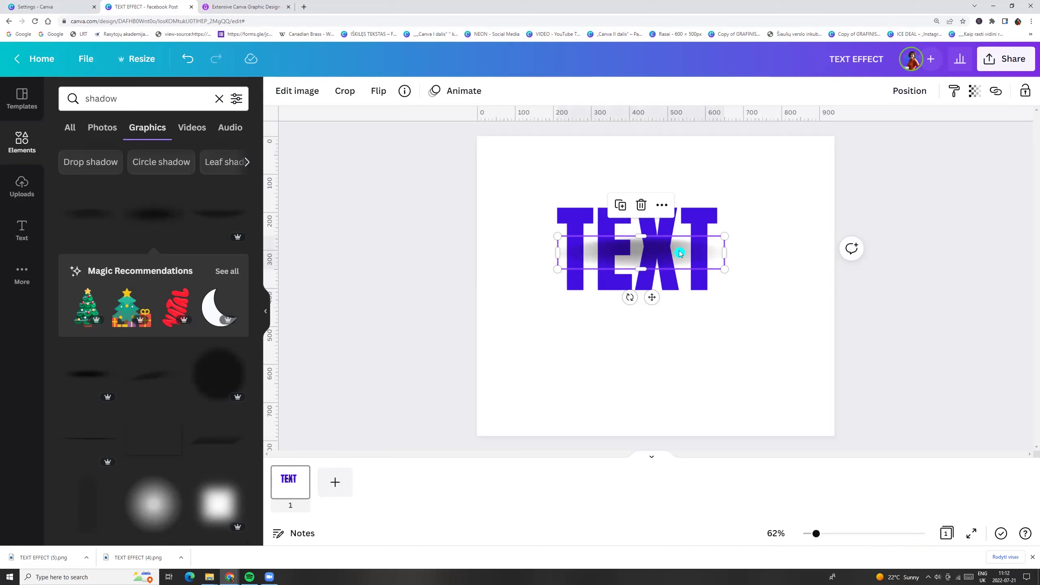
{"action": "right_click", "coordinate": [679, 254]}
{"action": "left_click", "coordinate": [739, 347]}
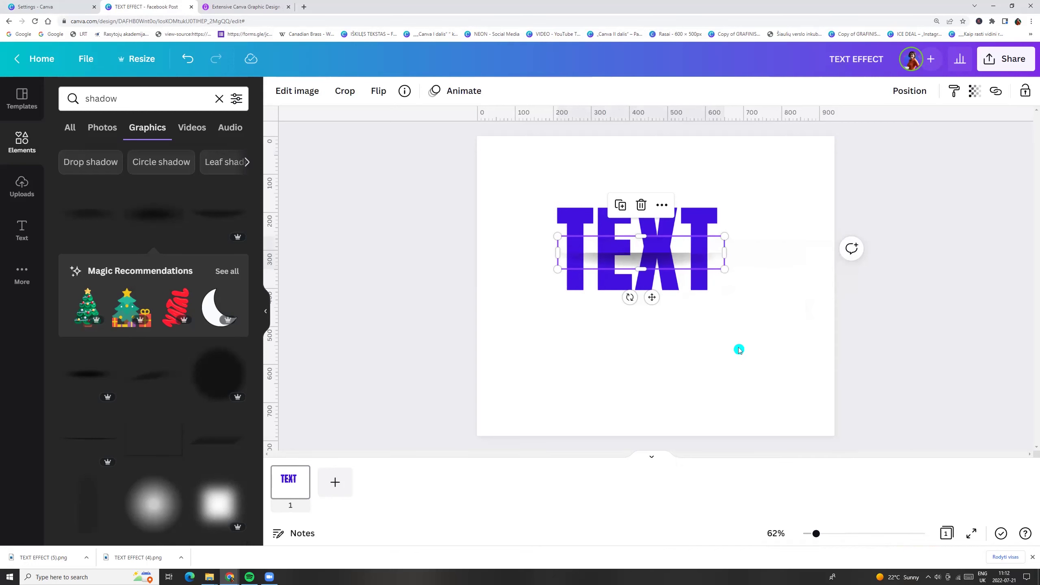
{"action": "left_click", "coordinate": [735, 320]}
{"action": "left_click", "coordinate": [669, 265]}
Rotate the selected TEXT and shadow band about -13° and scale them up together.
{"action": "left_click_drag", "start_coordinate": [669, 265], "coordinate": [662, 257]}
{"action": "left_click_drag", "start_coordinate": [482, 148], "coordinate": [800, 400]}
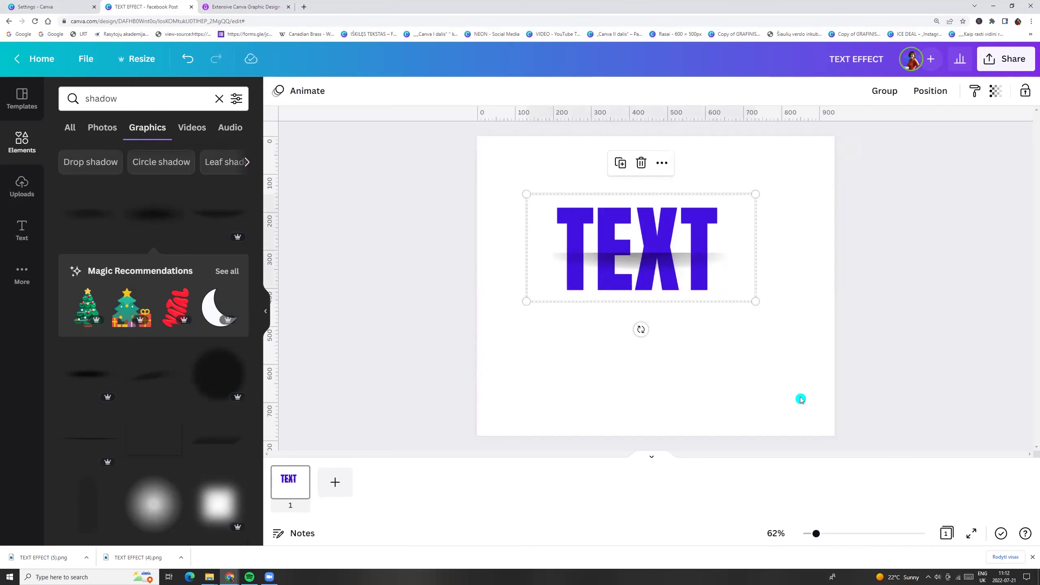
{"action": "left_click_drag", "start_coordinate": [641, 329], "coordinate": [659, 336]}
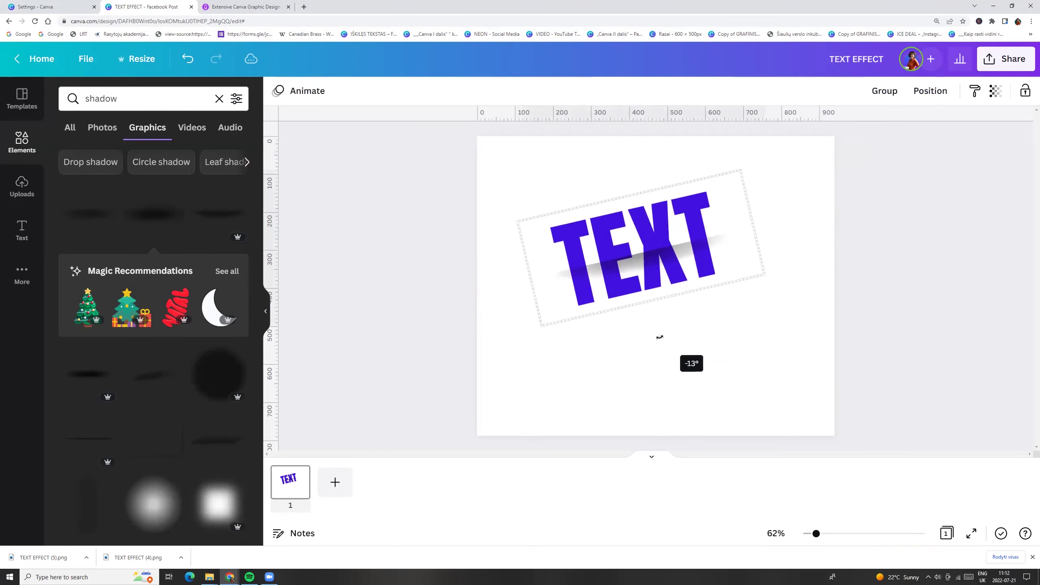
{"action": "left_click_drag", "start_coordinate": [764, 275], "coordinate": [813, 287]}
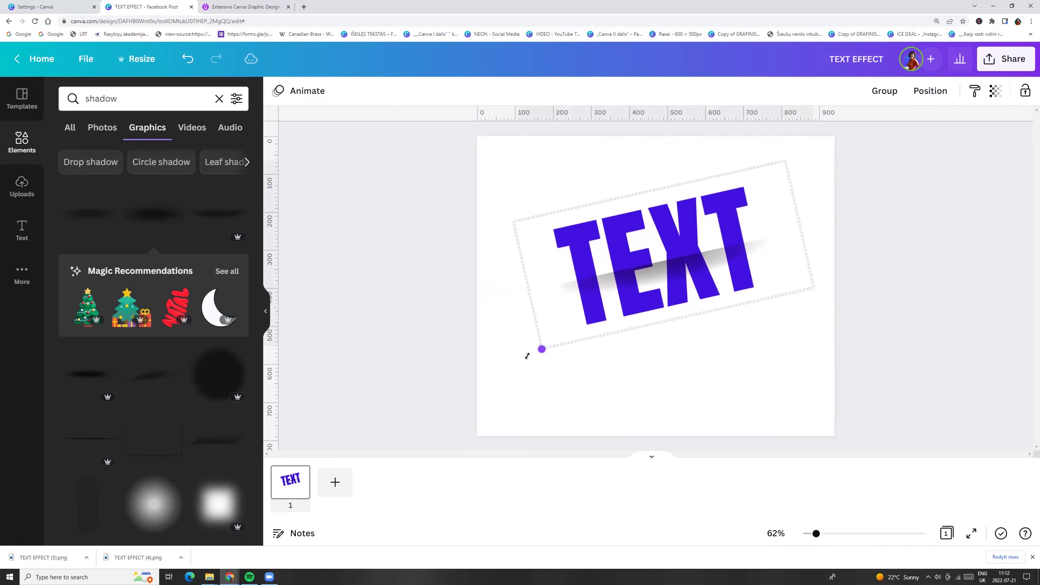
{"action": "left_click_drag", "start_coordinate": [547, 344], "coordinate": [518, 365]}
{"action": "left_click", "coordinate": [379, 337]}
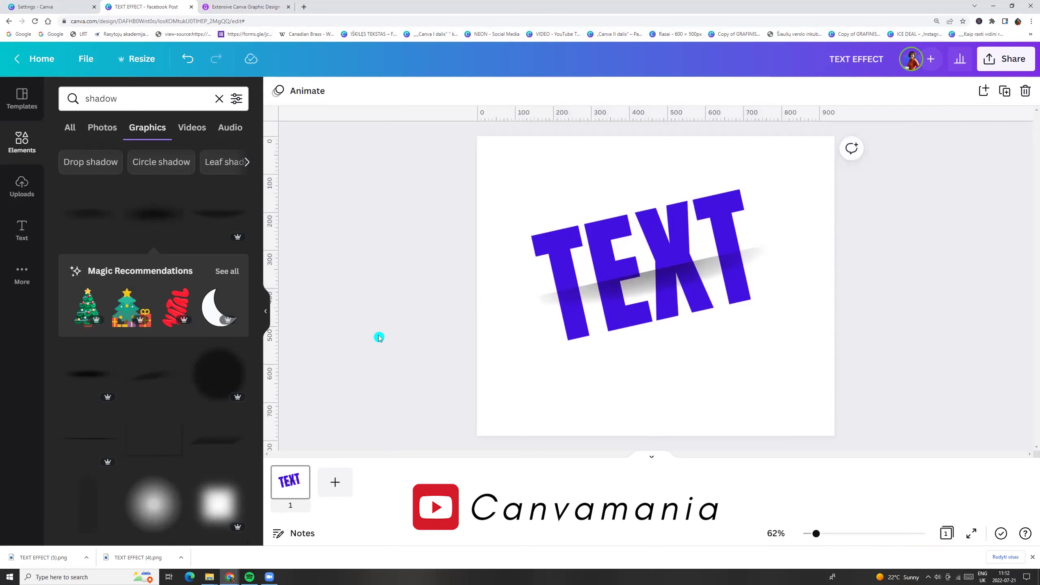
Duplicate the page and nudge the upper TEXT half left and down to offset it.
{"action": "key", "text": "ctrl+d"}
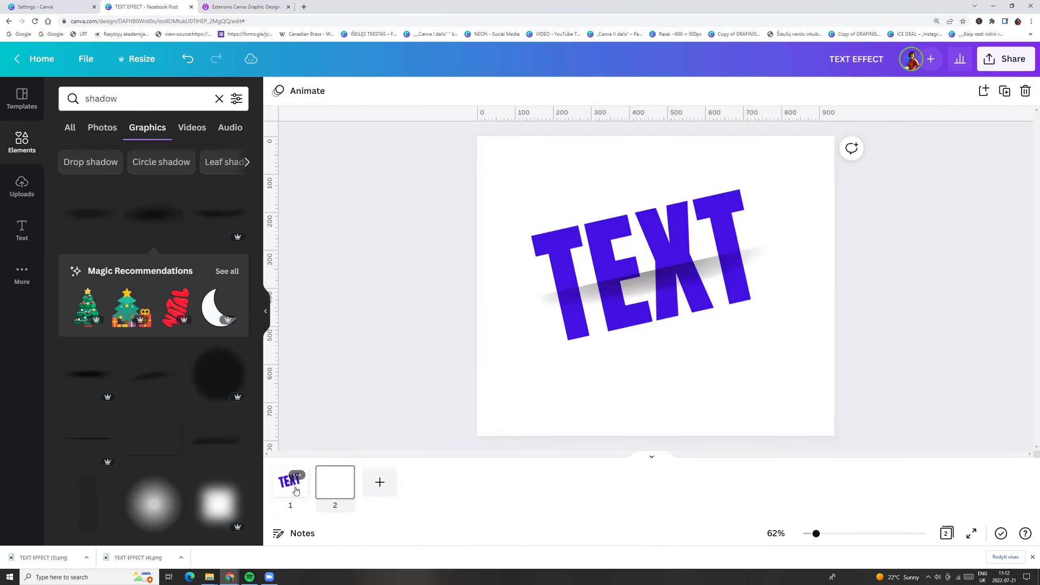
{"action": "left_click", "coordinate": [615, 244]}
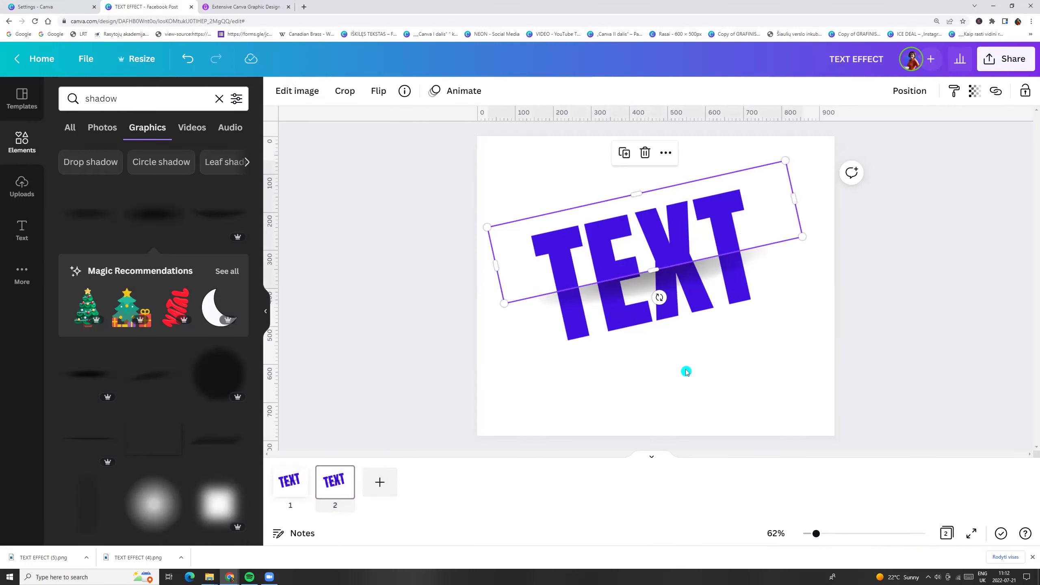
{"action": "key", "text": "Left"}
{"action": "key", "text": "Left"}
{"action": "key", "text": "Left"}
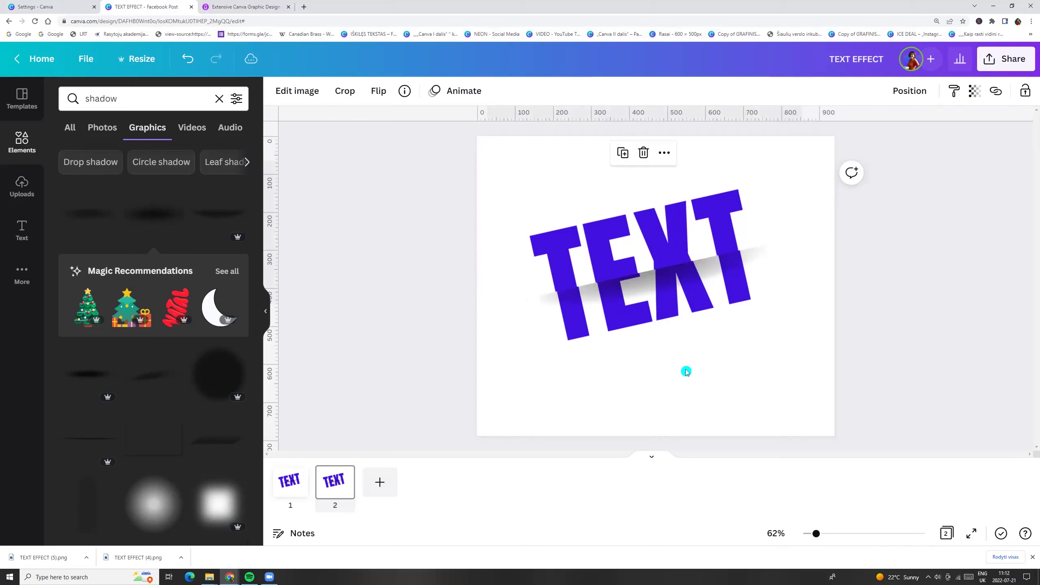
{"action": "key", "text": "Left"}
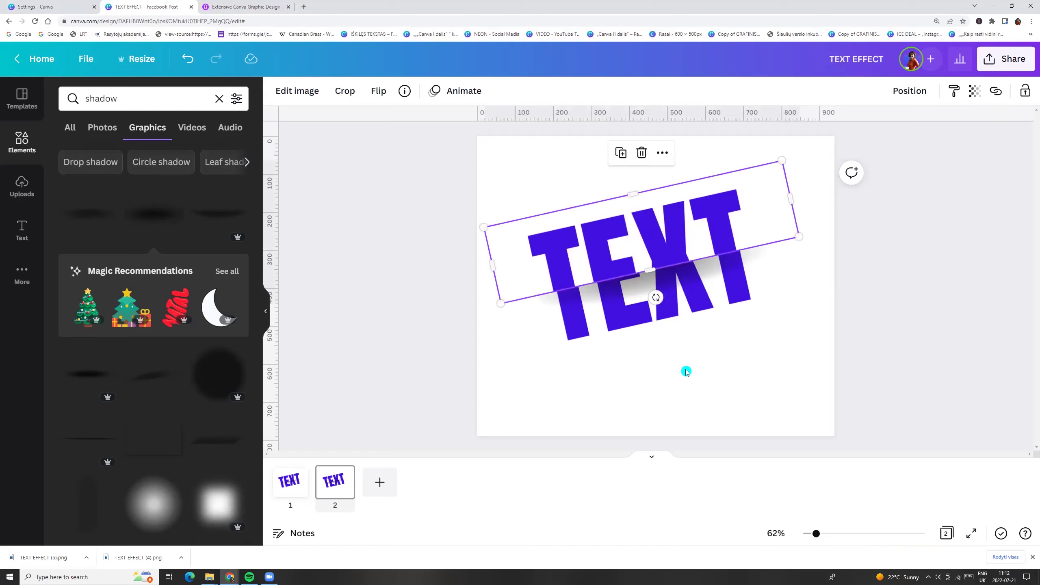
{"action": "key", "text": "Down"}
{"action": "key", "text": "Down"}
{"action": "key", "text": "Down"}
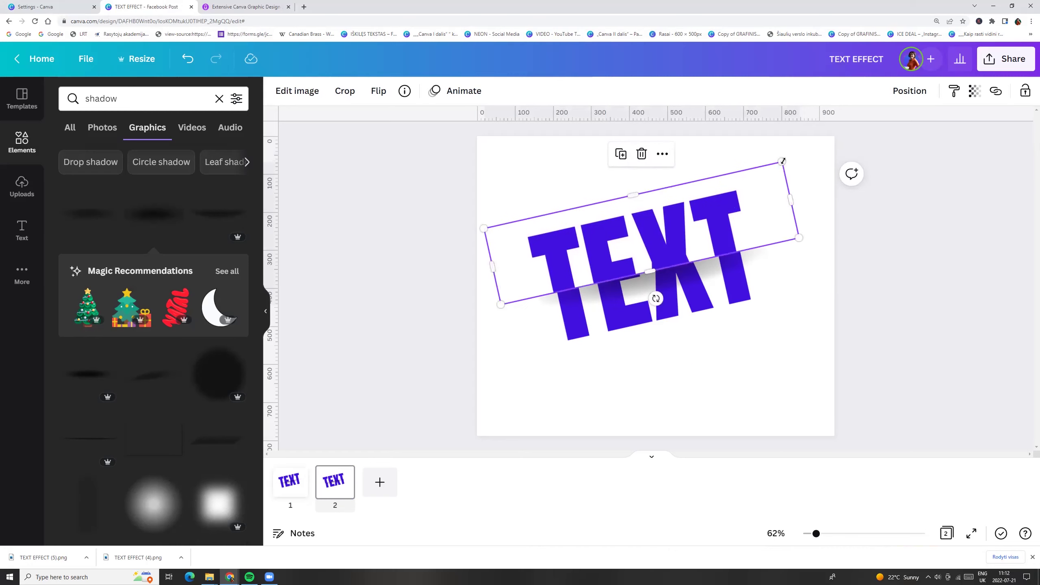
{"action": "left_click_drag", "start_coordinate": [589, 271], "coordinate": [592, 267]}
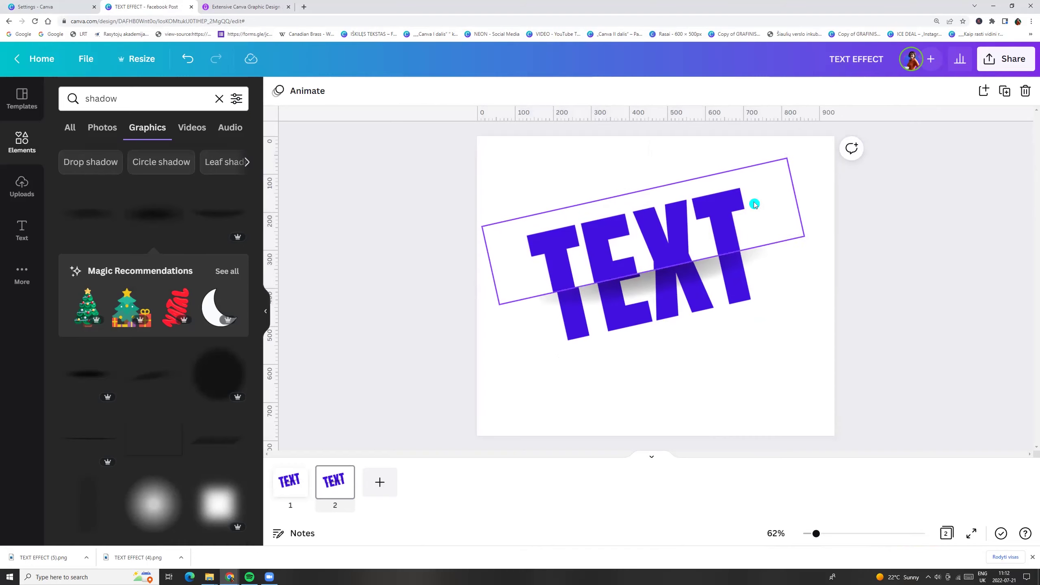
Slightly enlarge the upper TEXT half using its corner handle.
{"action": "left_click_drag", "start_coordinate": [805, 236], "coordinate": [808, 236]}
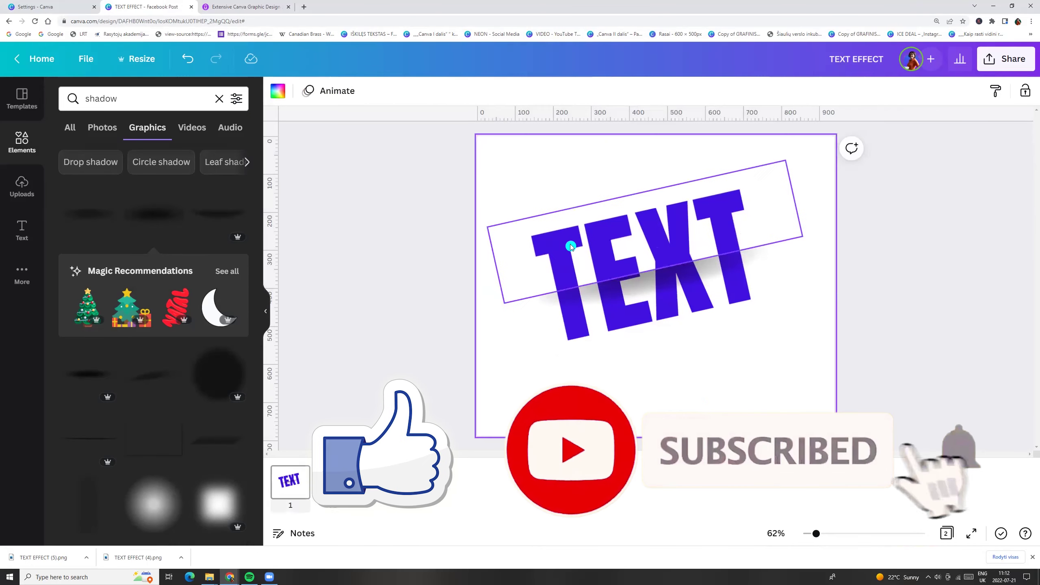